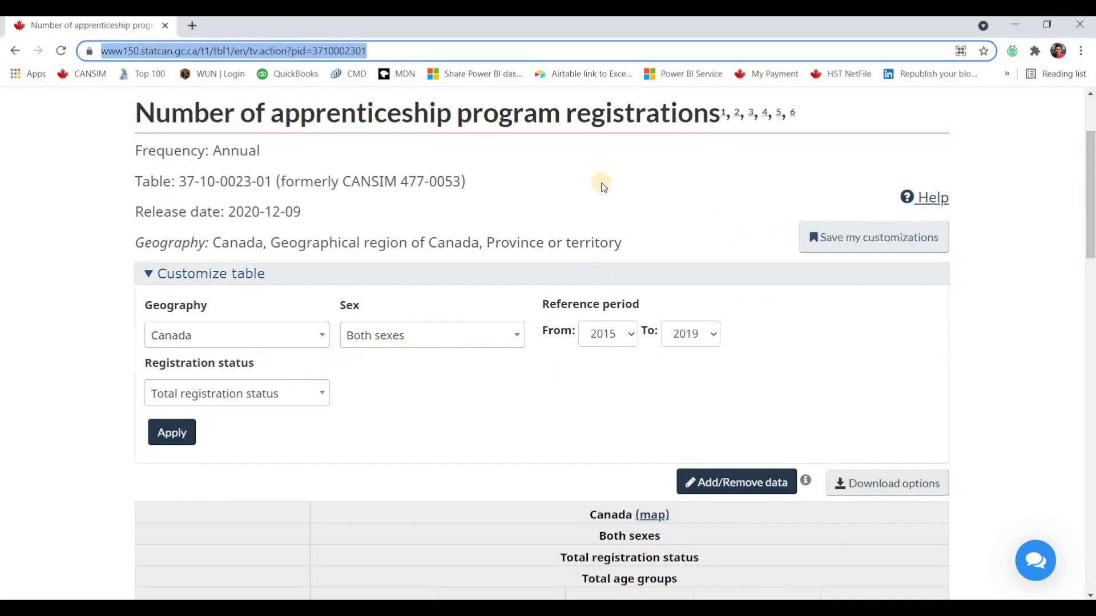
Step: Review the StatCan apprenticeship table, copy the page URL, and switch to Power BI Desktop
scroll(568, 385, down, 3)
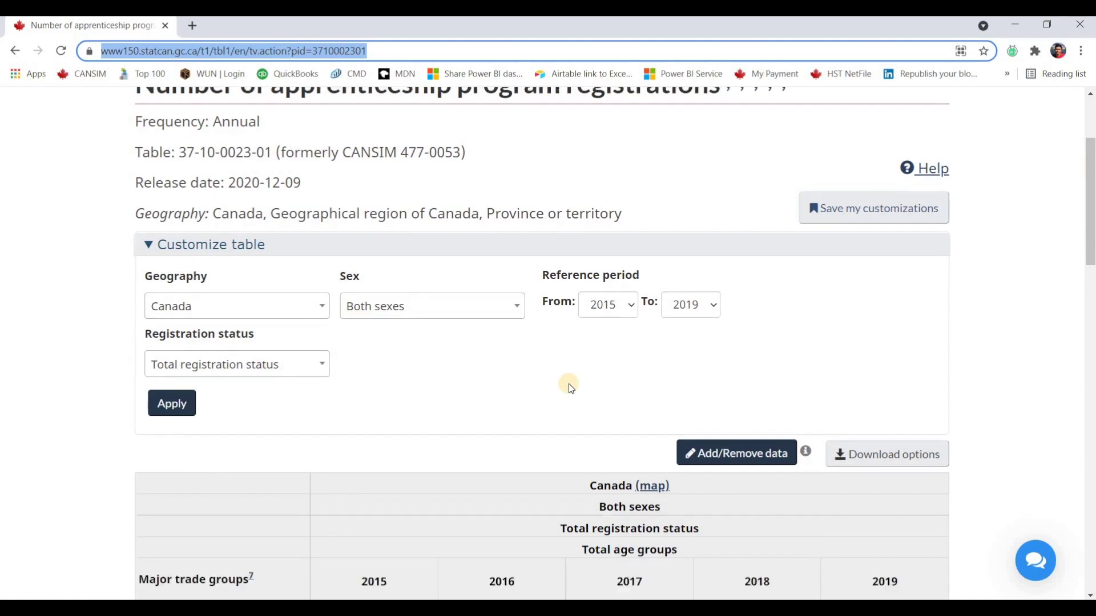
scroll(569, 387, down, 1)
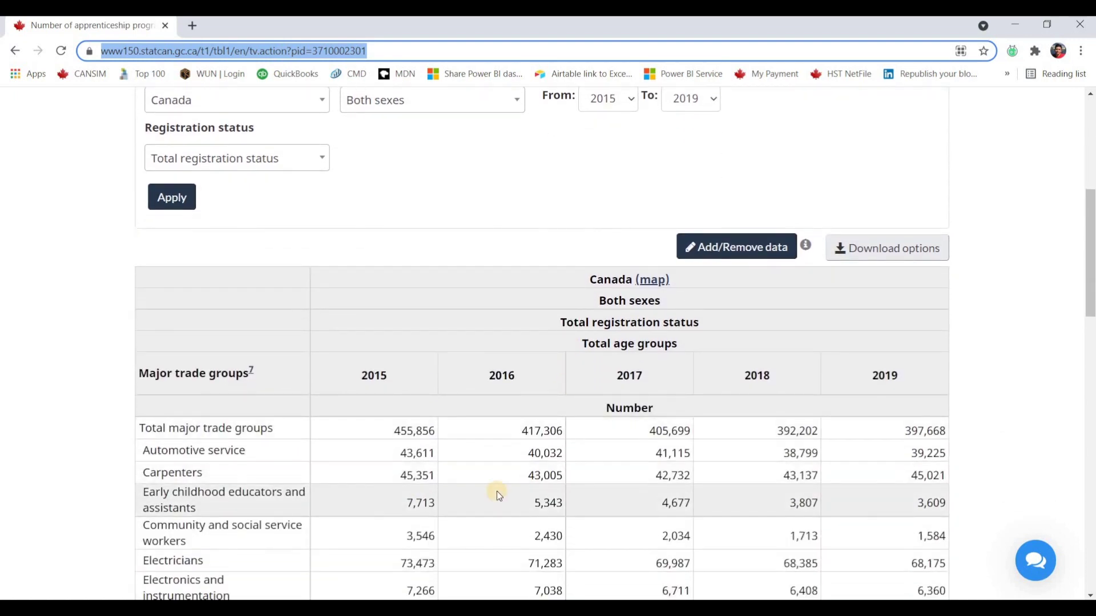
scroll(497, 492, down, 1)
scroll(496, 490, down, 2)
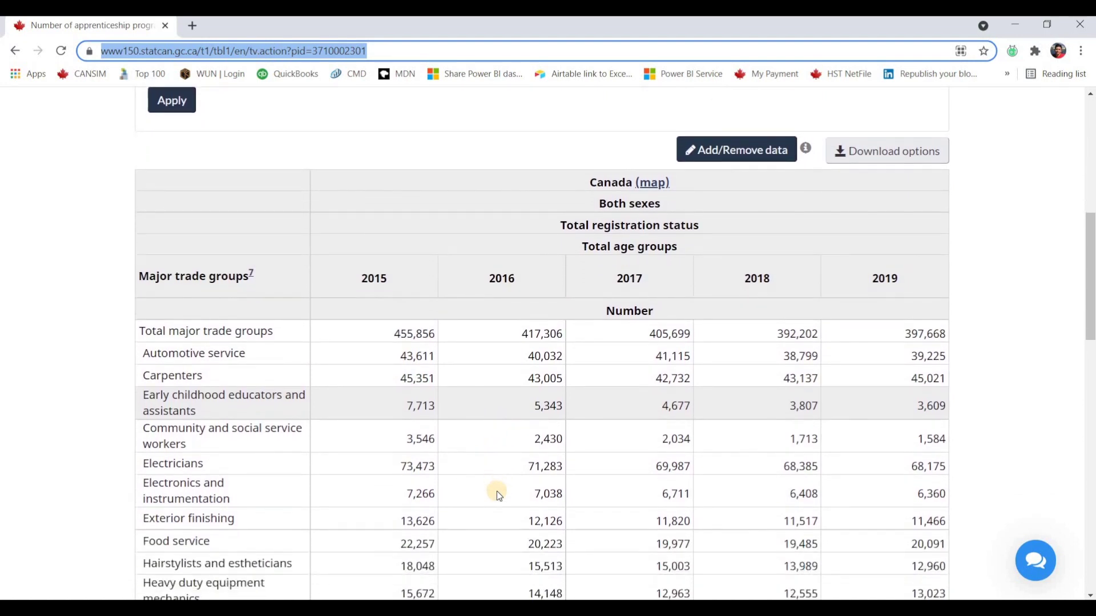
scroll(496, 491, up, 3)
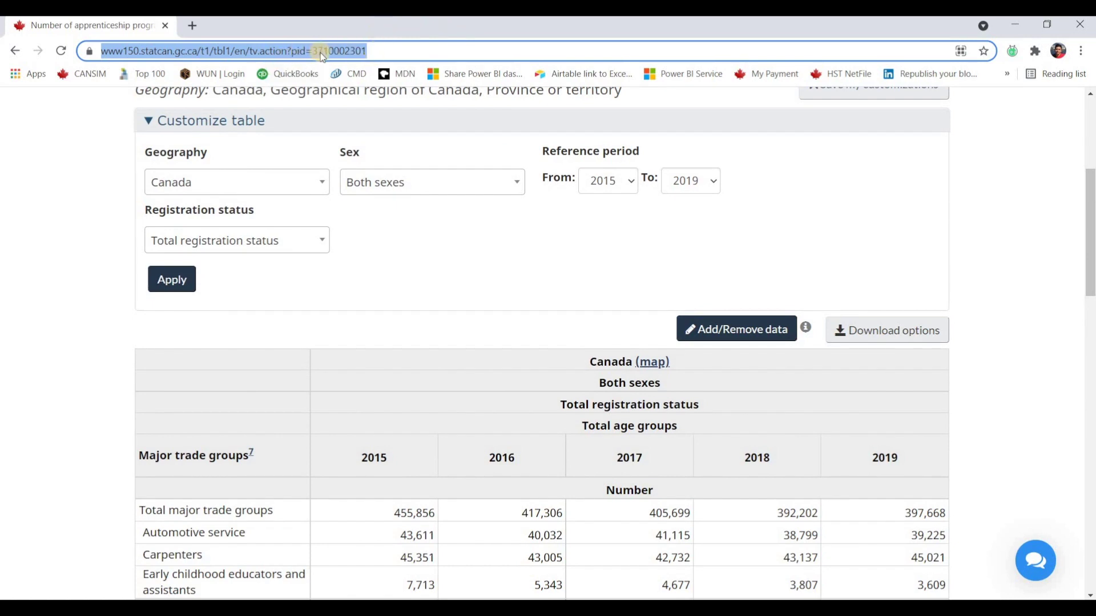
click(380, 51)
key(ctrl+c)
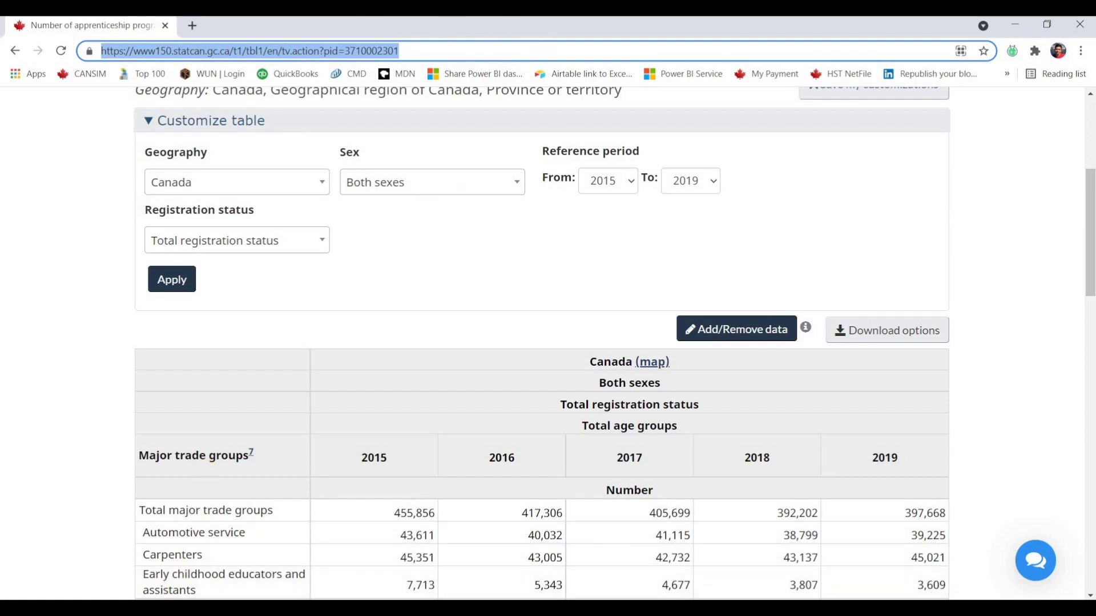
key(alt+Tab)
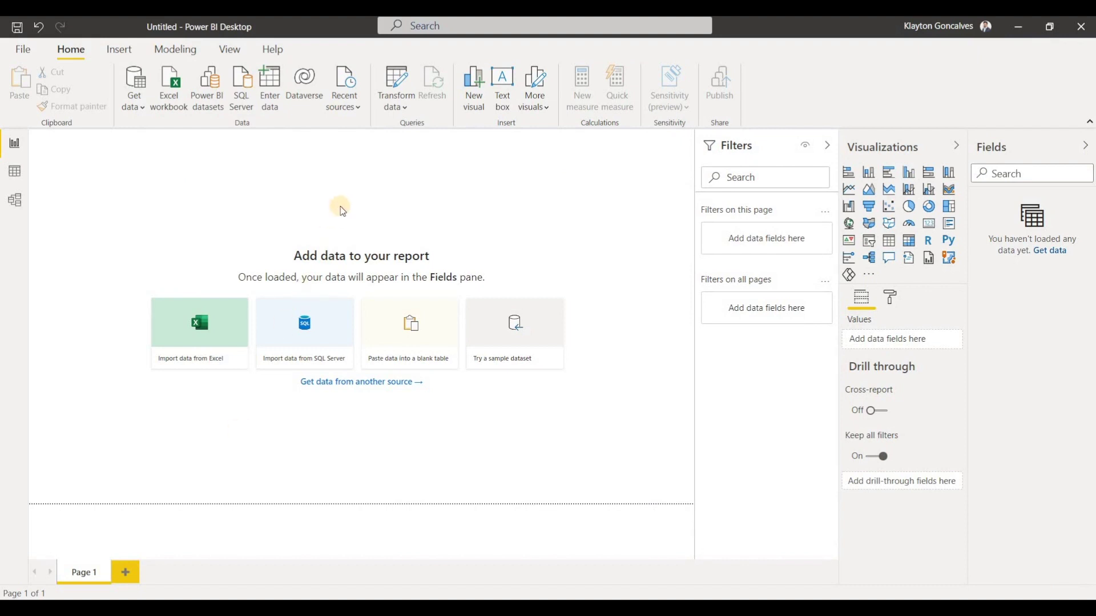
Step: Add the copied StatCan page URL as a Web data source in Power BI
click(137, 106)
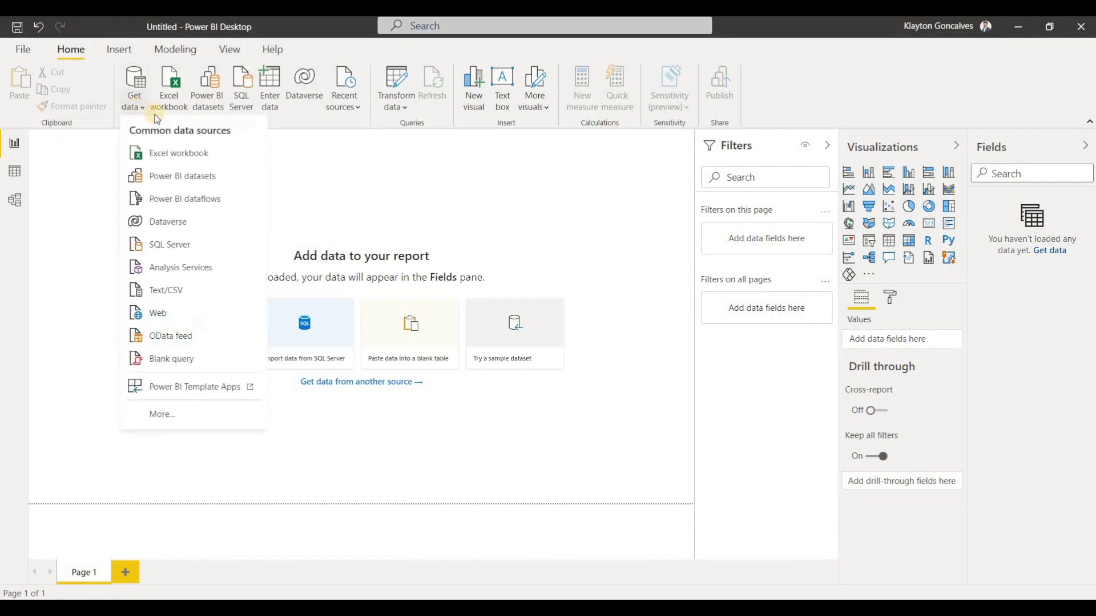
click(174, 318)
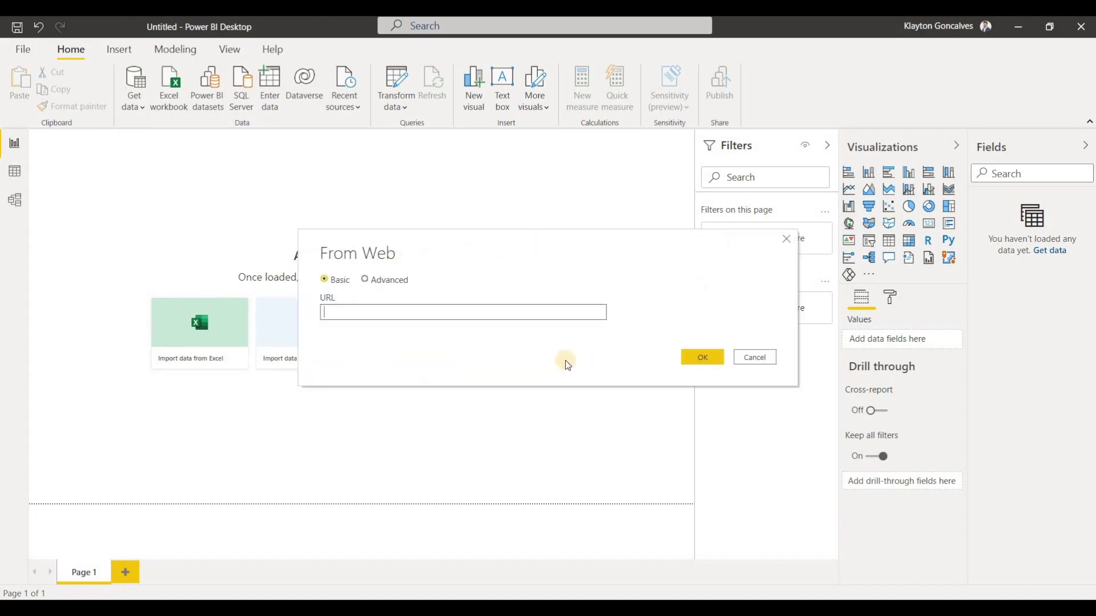
click(351, 315)
key(ctrl+v)
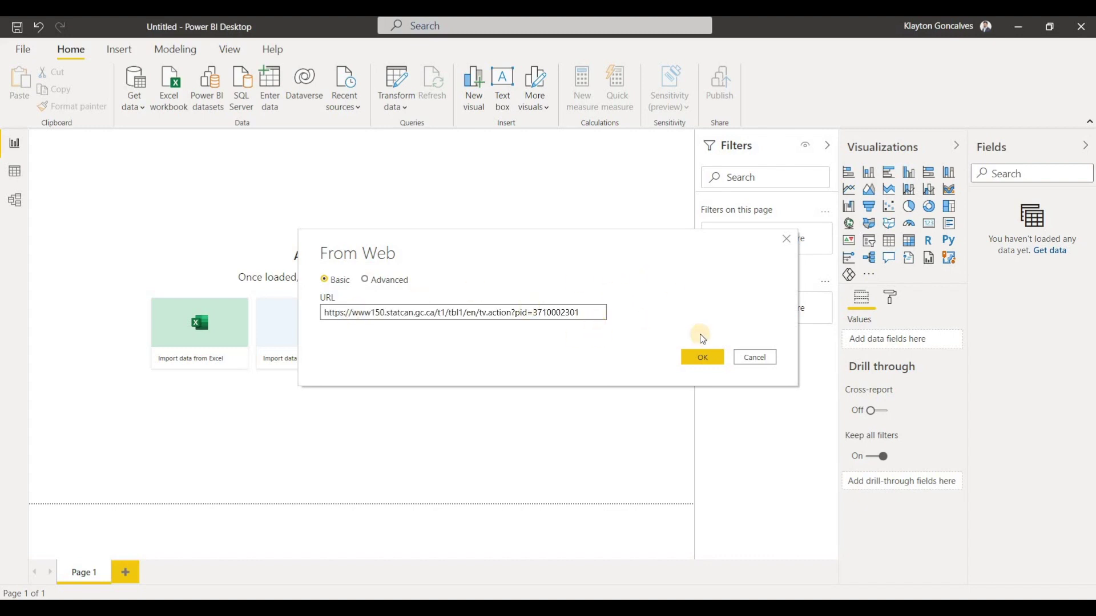
click(702, 357)
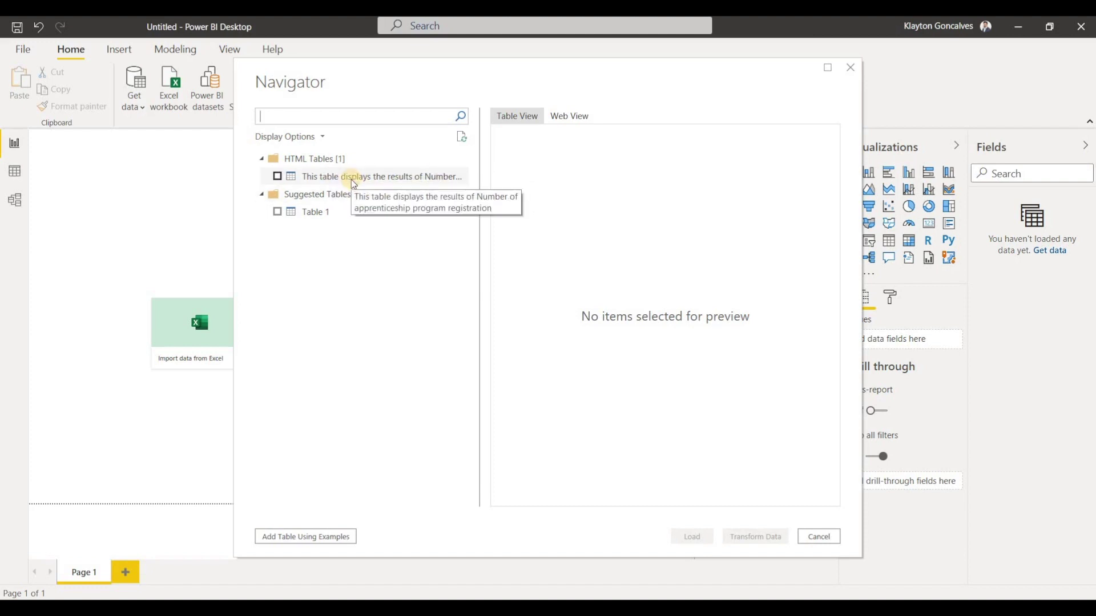
Step: Preview the apprenticeship registrations HTML table, then Table 1, which holds only Footnotes 1–7
click(366, 178)
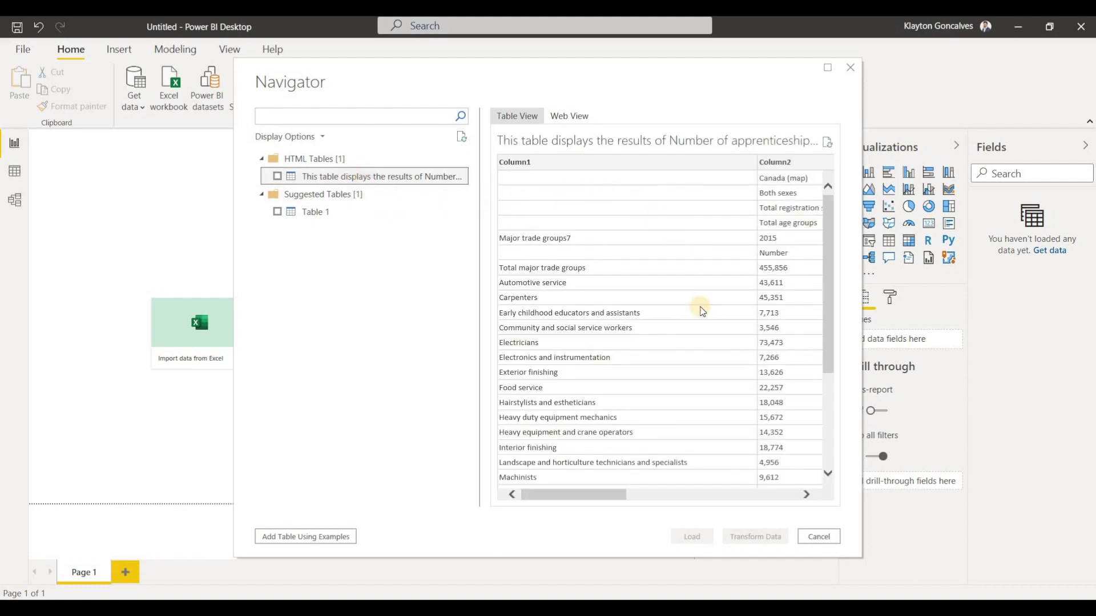
scroll(702, 311, down, 1)
scroll(701, 311, right, 2)
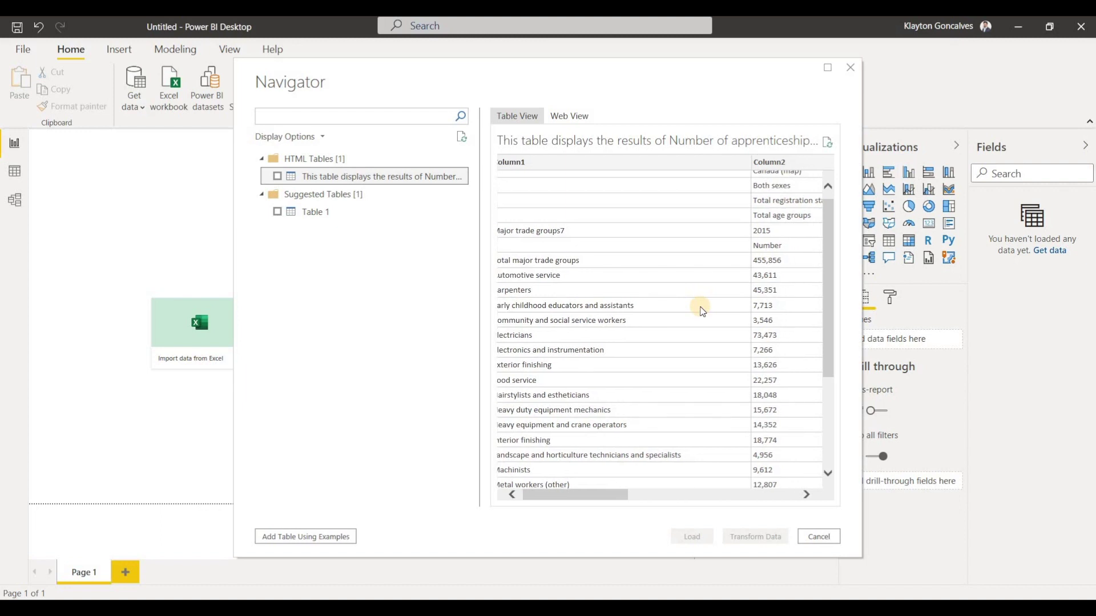
scroll(702, 311, left, 2)
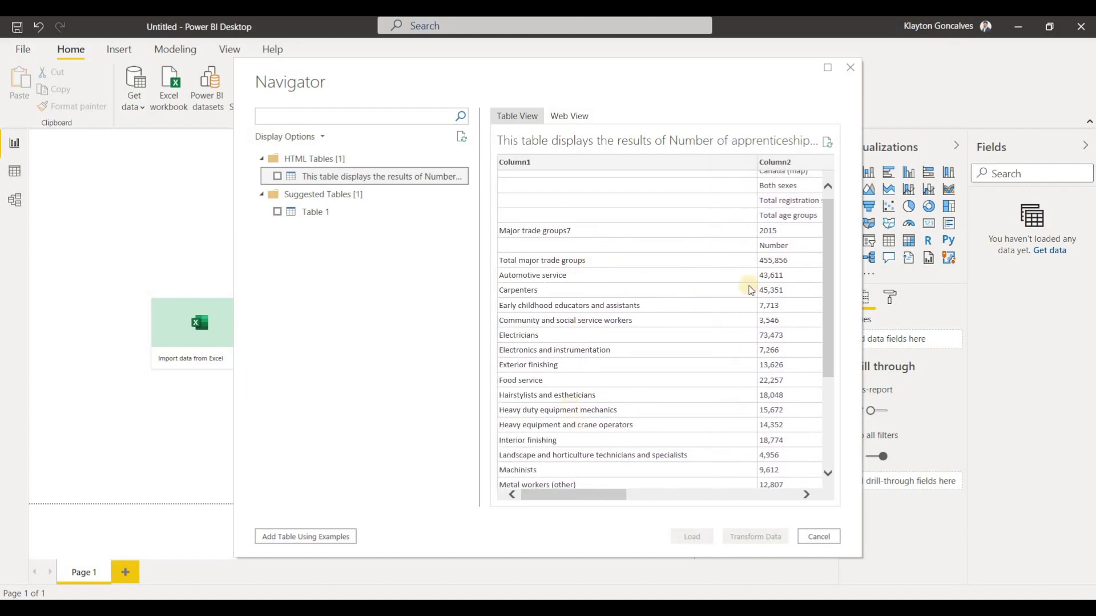
scroll(774, 241, right, 2)
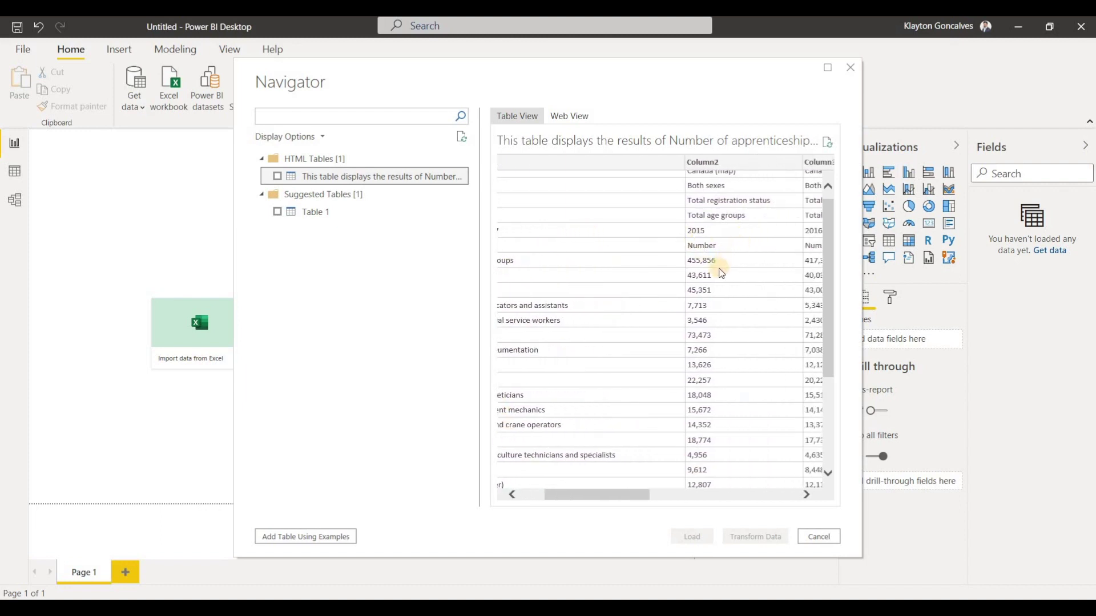
scroll(772, 352, left, 2)
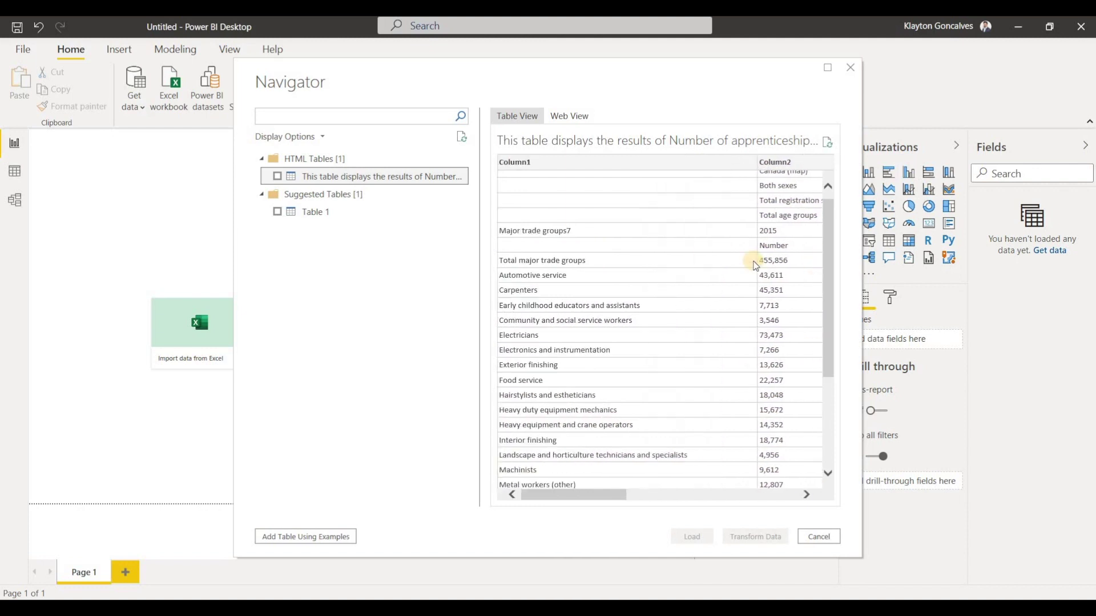
scroll(755, 251, up, 1)
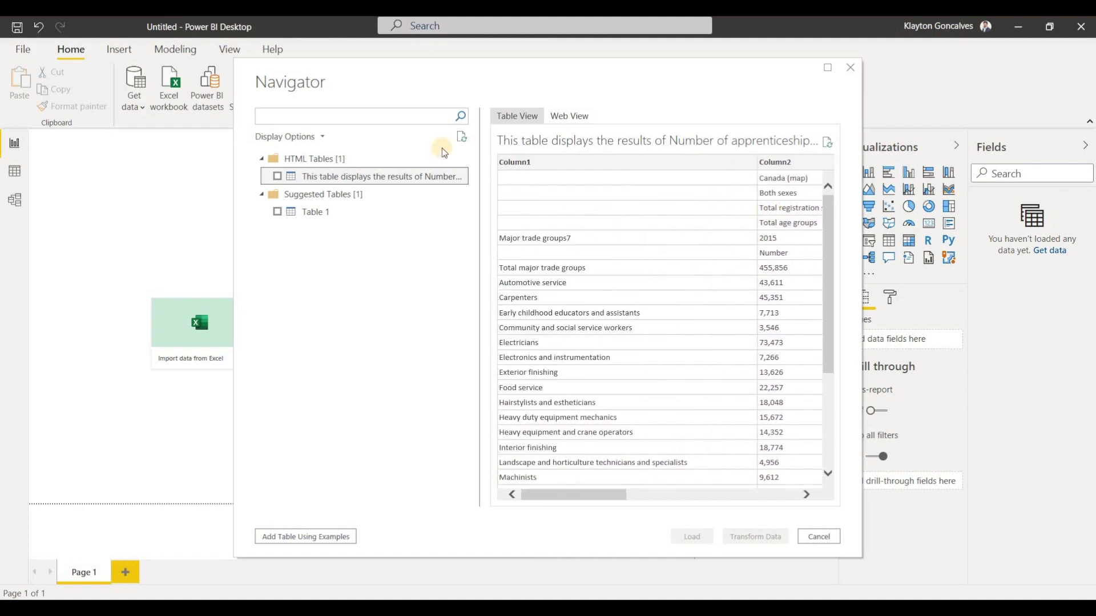
click(312, 216)
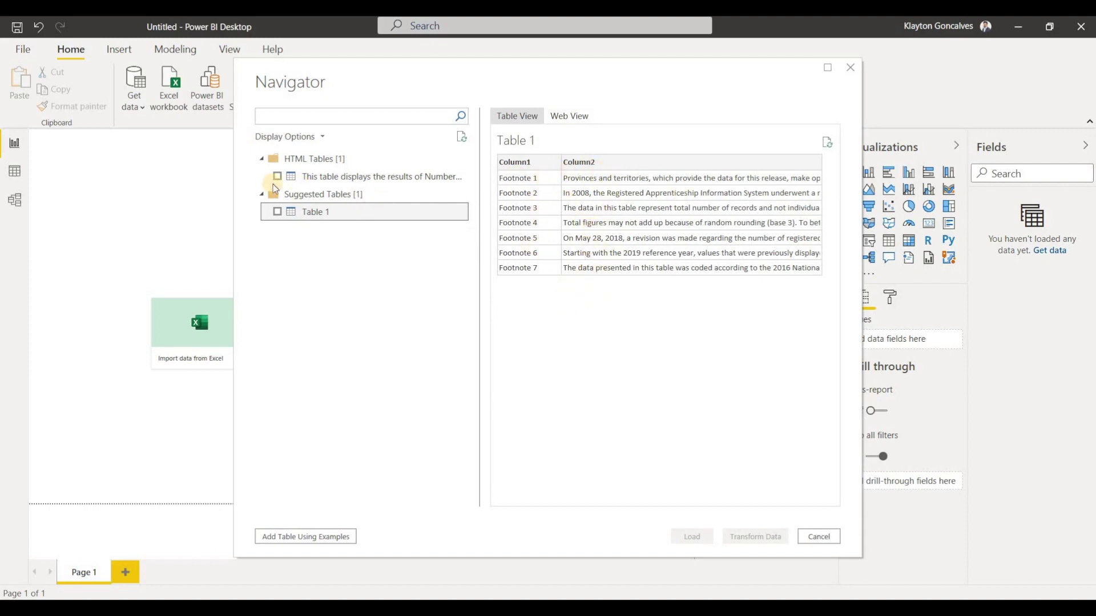
Step: Tick the apprenticeship registrations HTML table and check its 2015 and 2016 count columns
click(326, 179)
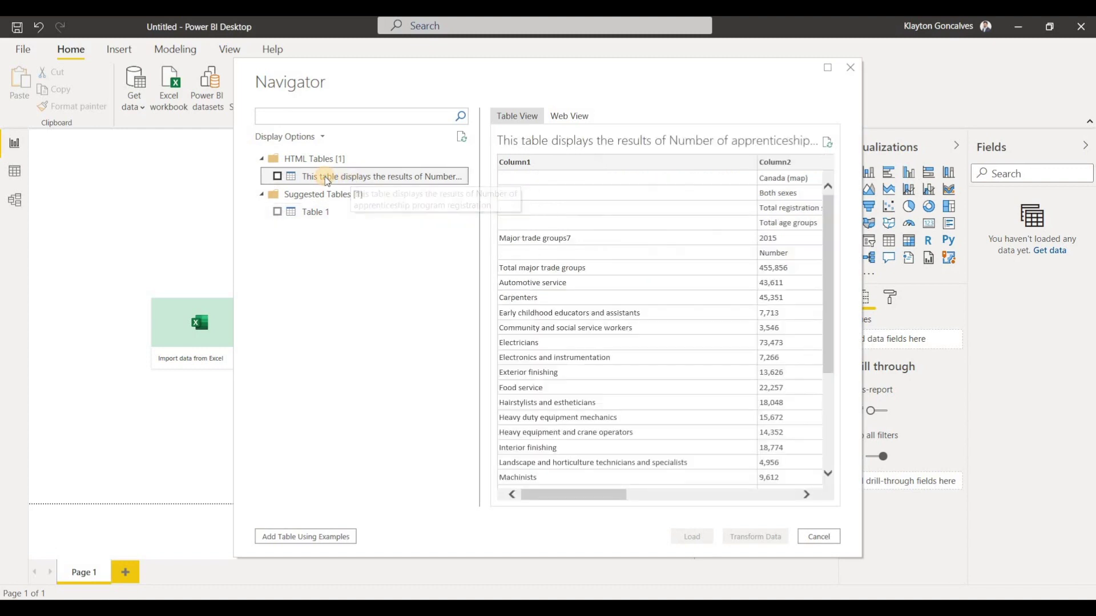
click(278, 178)
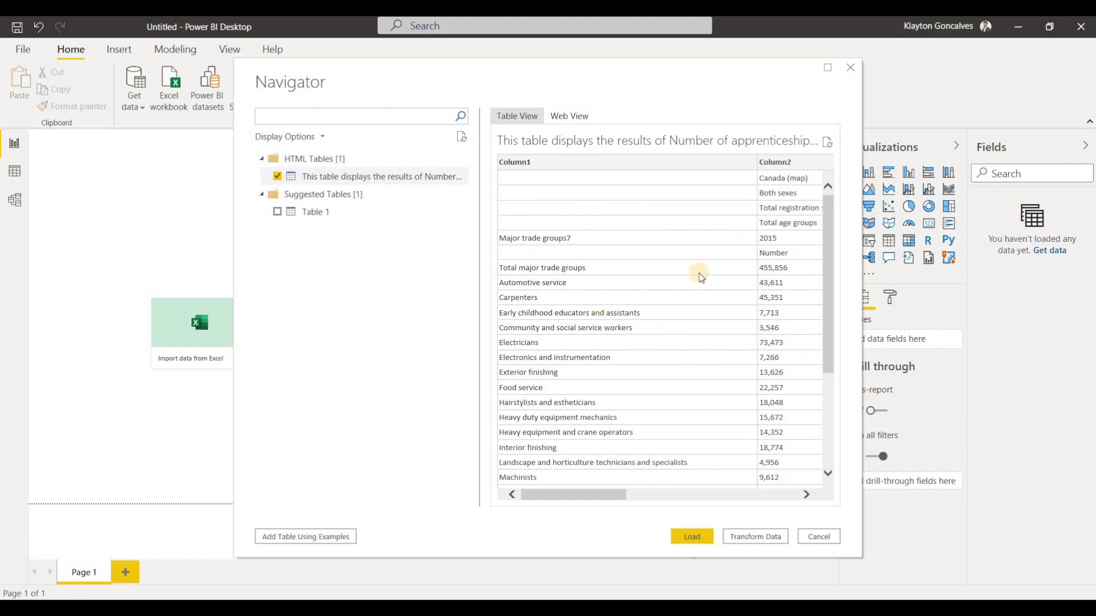
scroll(662, 196, right, 3)
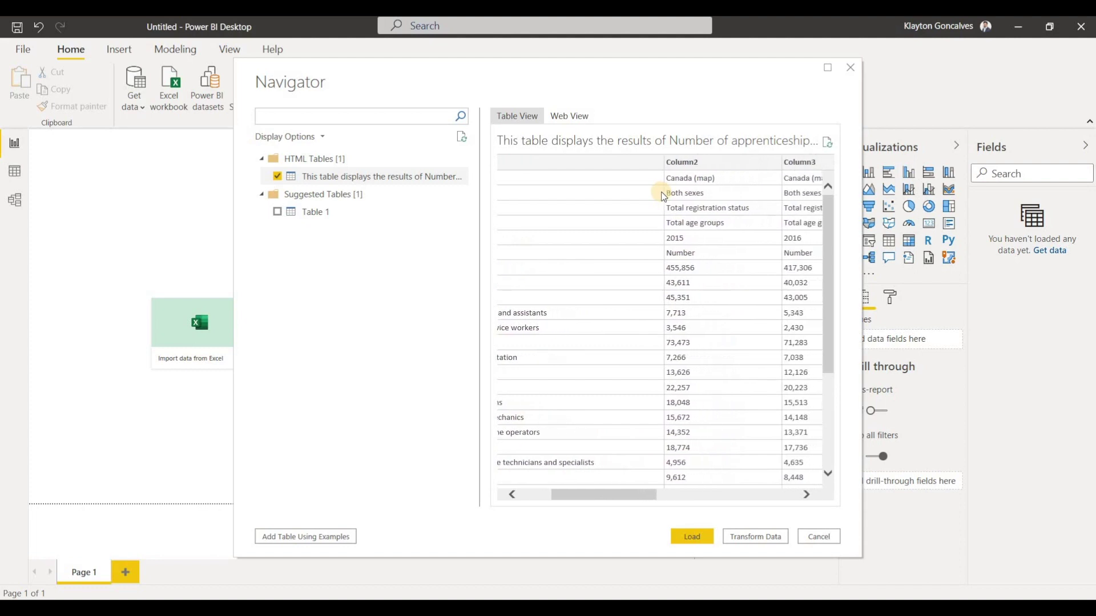
scroll(769, 209, right, 3)
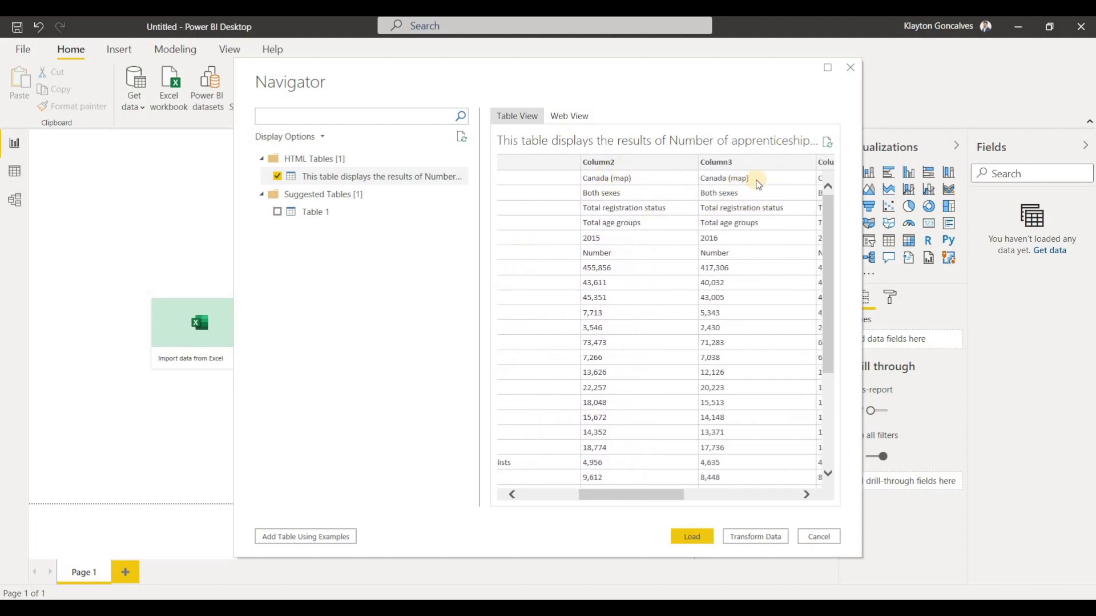
scroll(759, 184, left, 2)
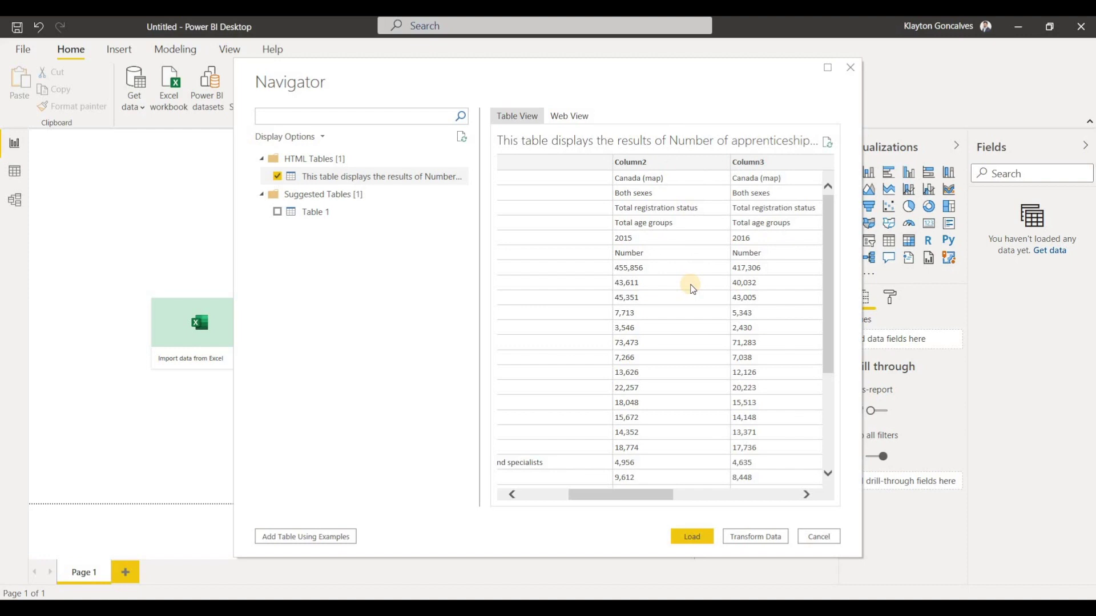
scroll(693, 288, left, 5)
scroll(692, 288, right, 5)
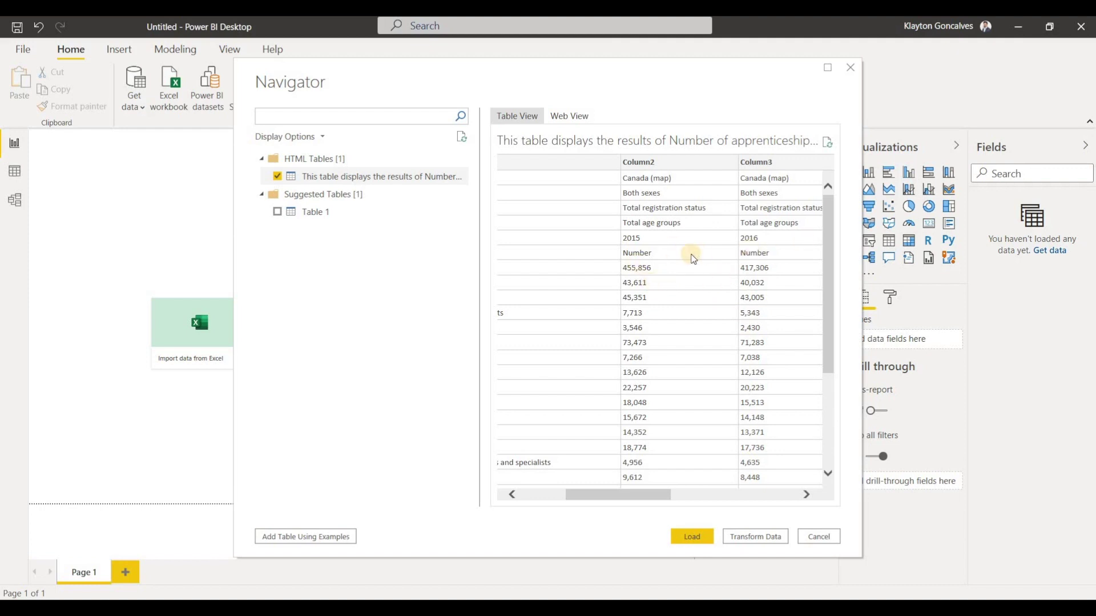
scroll(693, 257, left, 3)
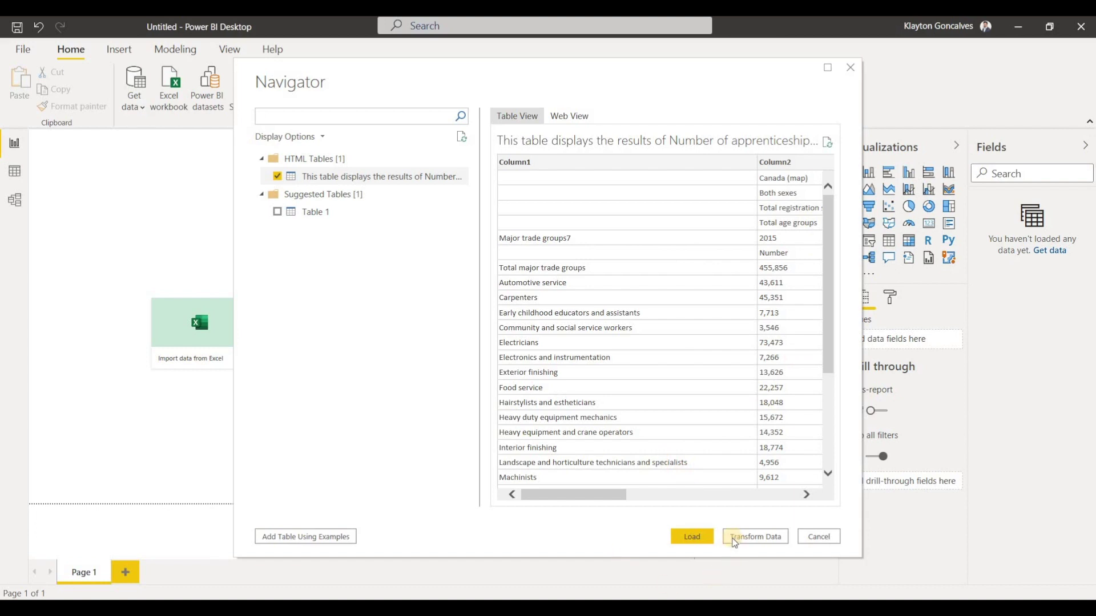
click(692, 538)
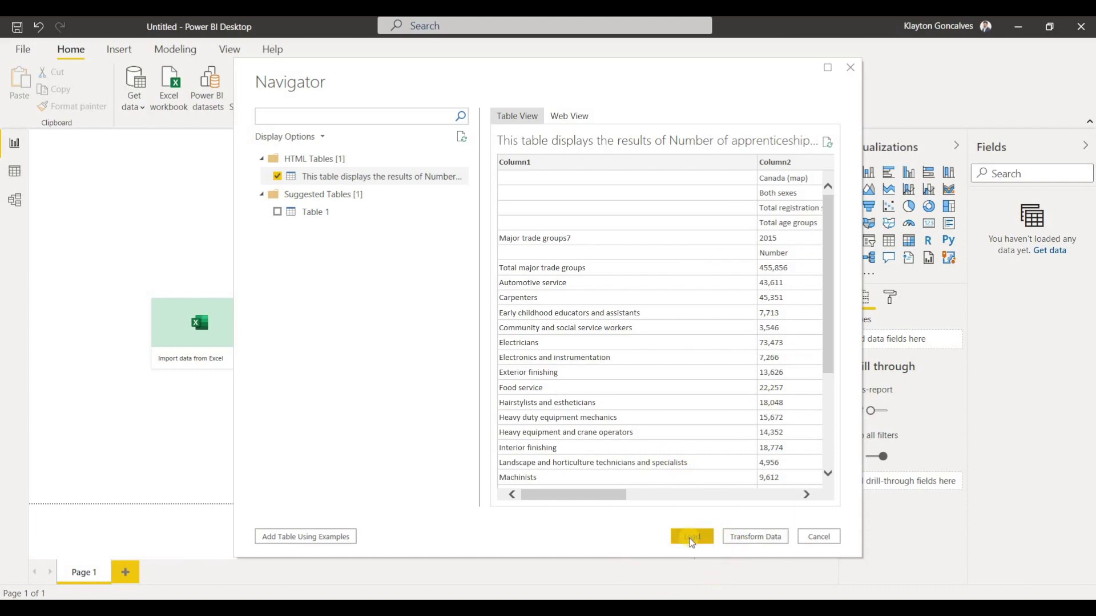